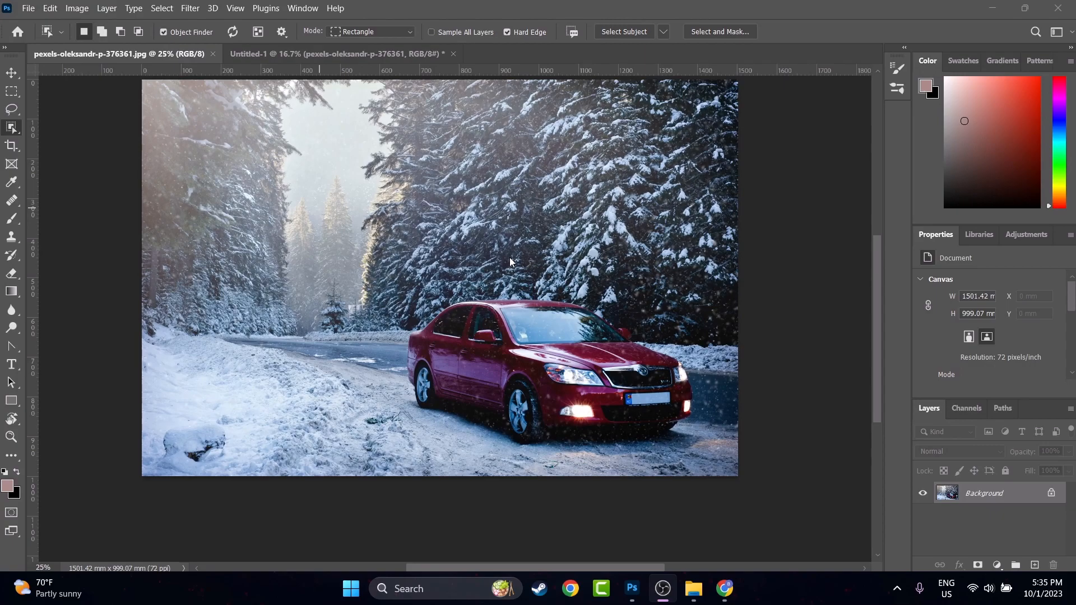
scroll(635, 385, "up", 5)
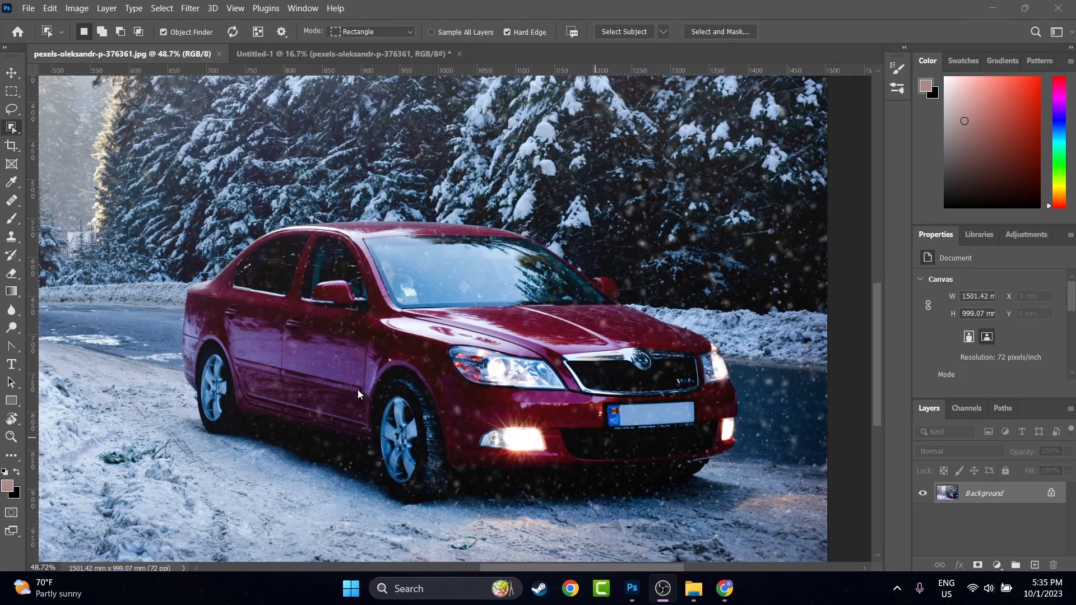
scroll(358, 389, "down", 3)
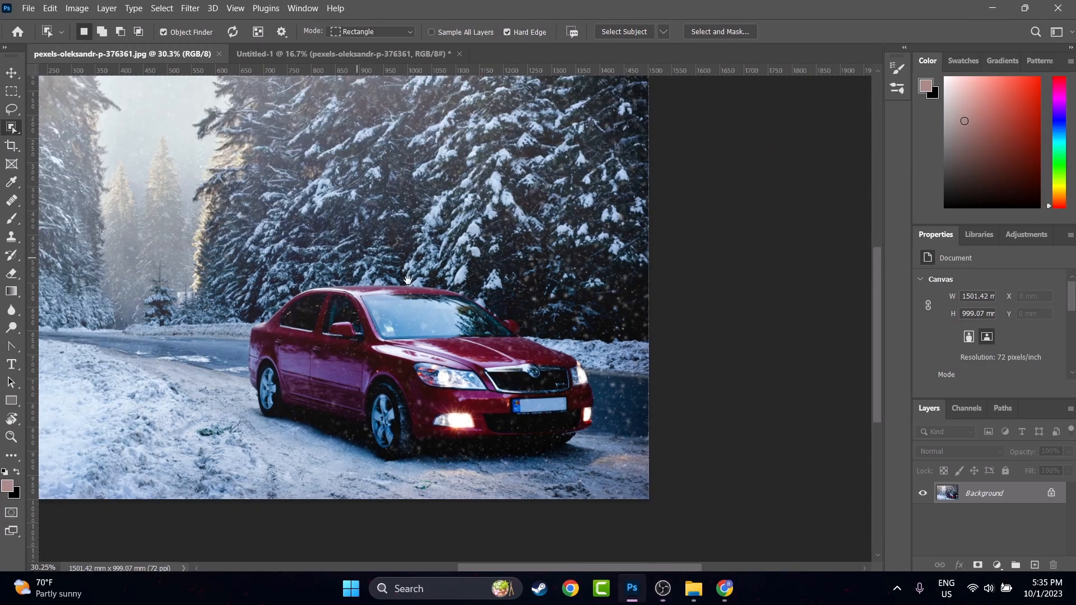
left_click(274, 56)
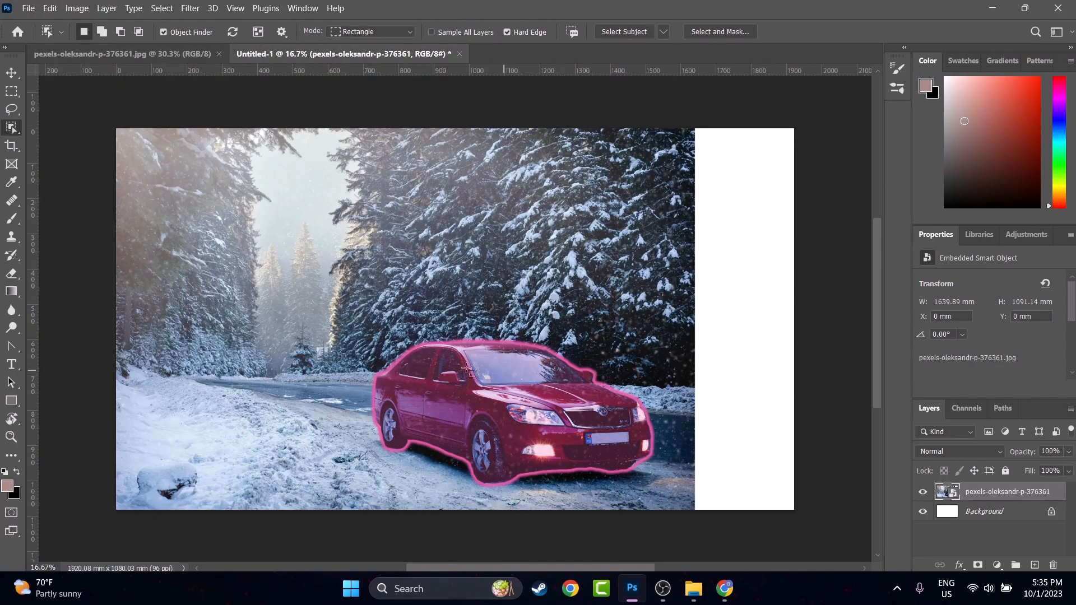
left_click(168, 54)
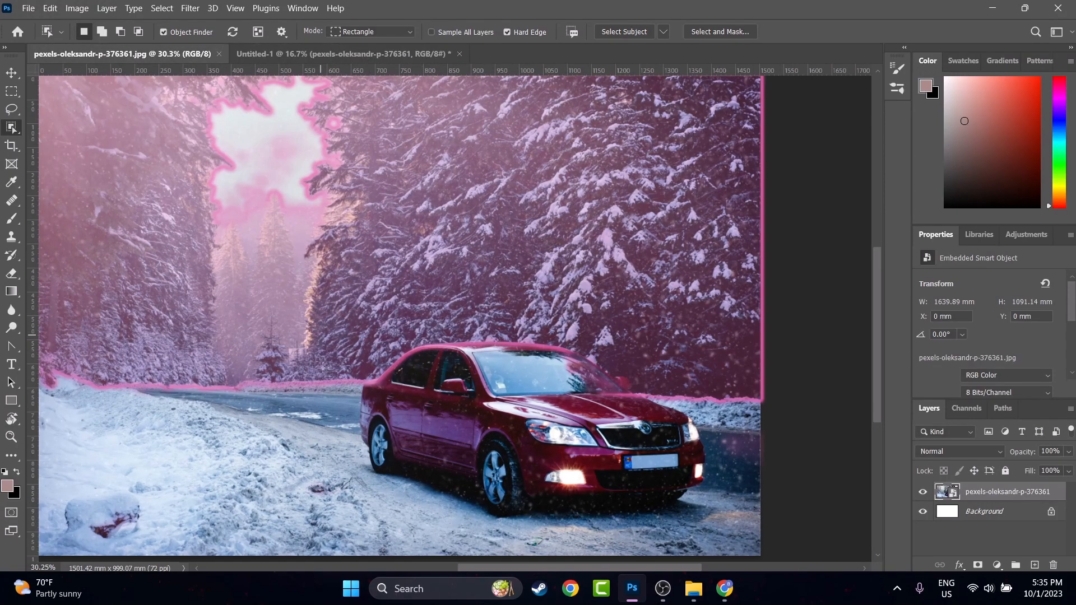
scroll(322, 359, "down", 3)
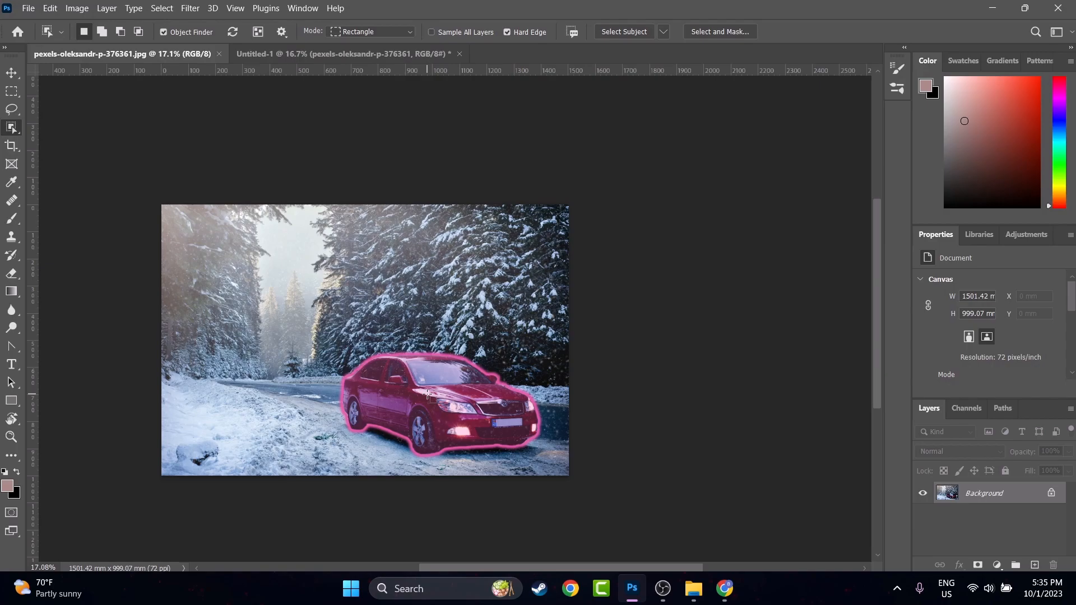
Step: Apply a Motion Blur with an angle of 0° and a distance of 61 pixels to the whole winter car photo
left_click(11, 73)
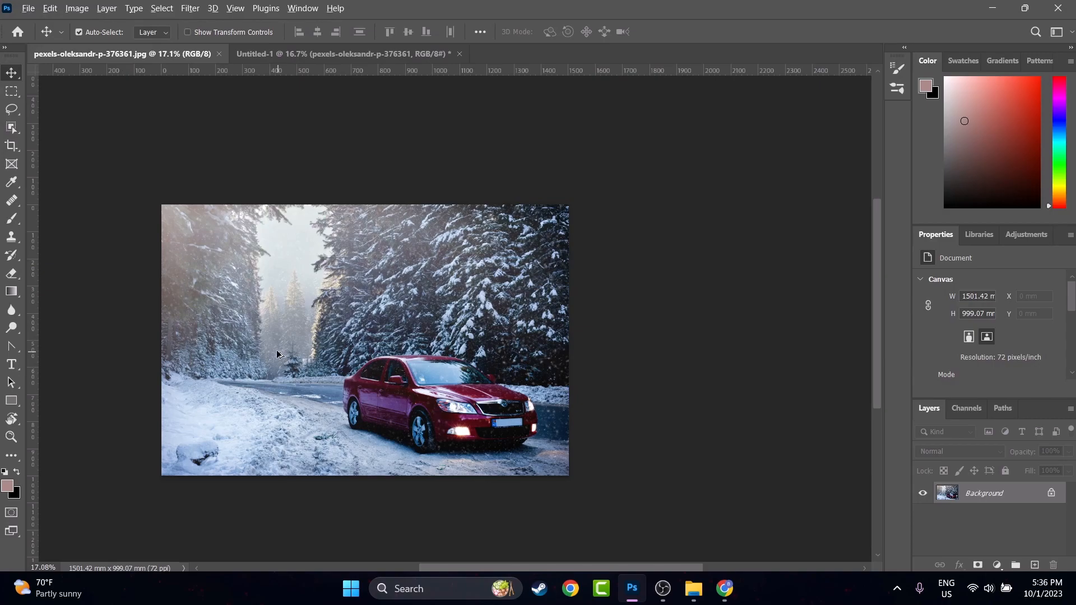
scroll(276, 354, "up", 1)
scroll(328, 367, "up", 1)
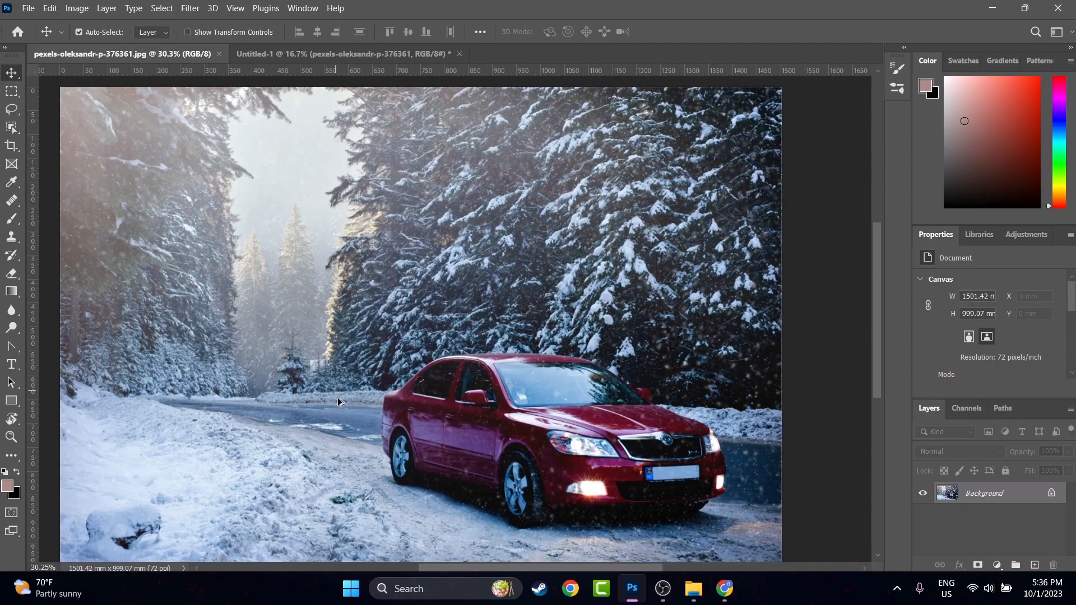
mouse_move(343, 343)
left_mouse_down()
mouse_move(403, 321)
mouse_move(360, 341)
left_mouse_up()
scroll(341, 357, "down", 1)
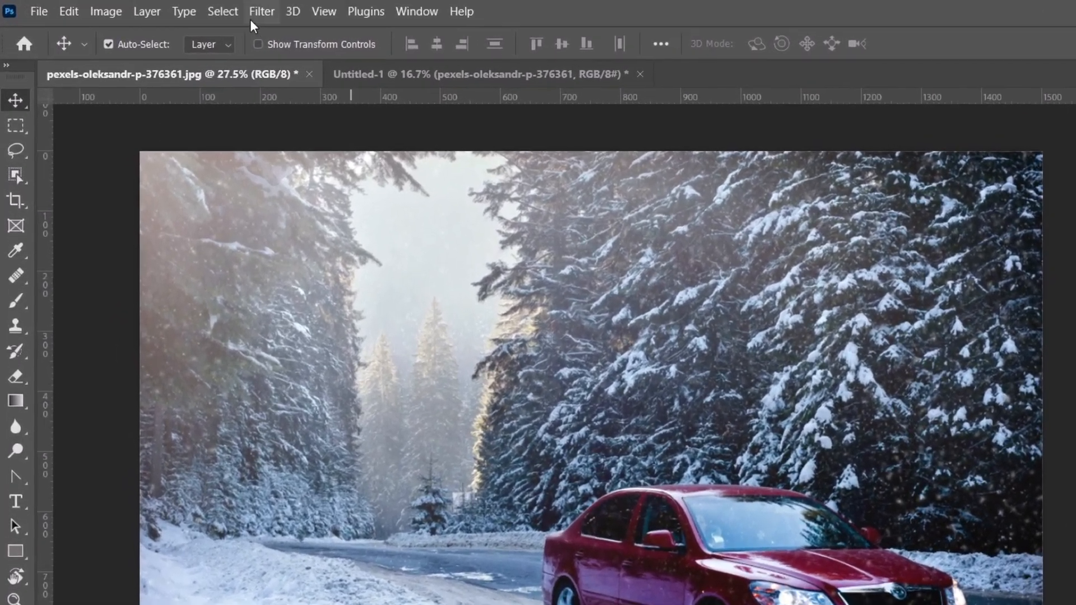
left_click(190, 8)
mouse_move(343, 279)
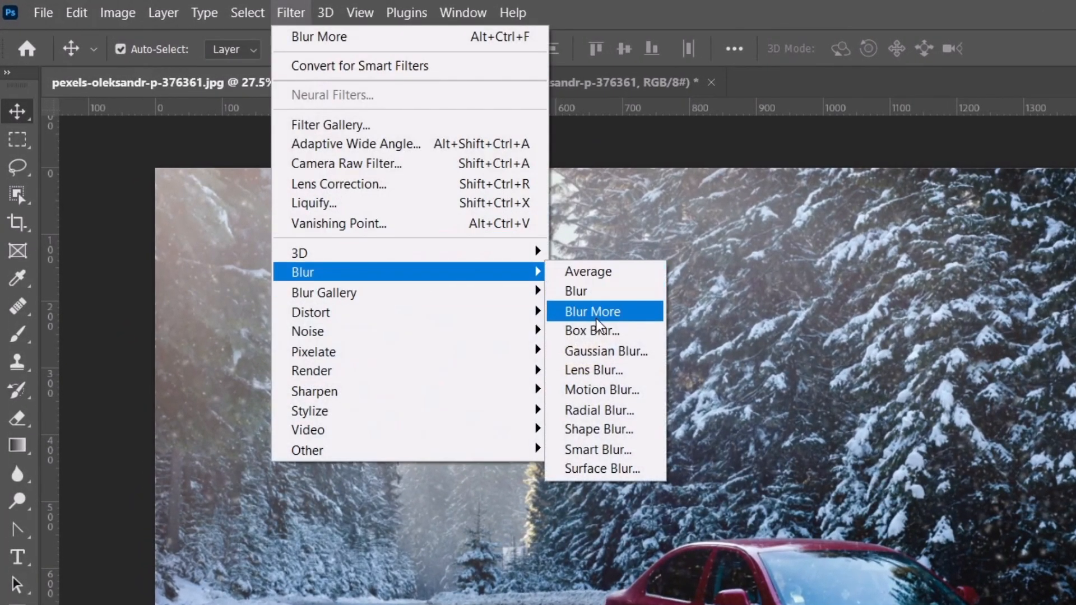
left_click(604, 388)
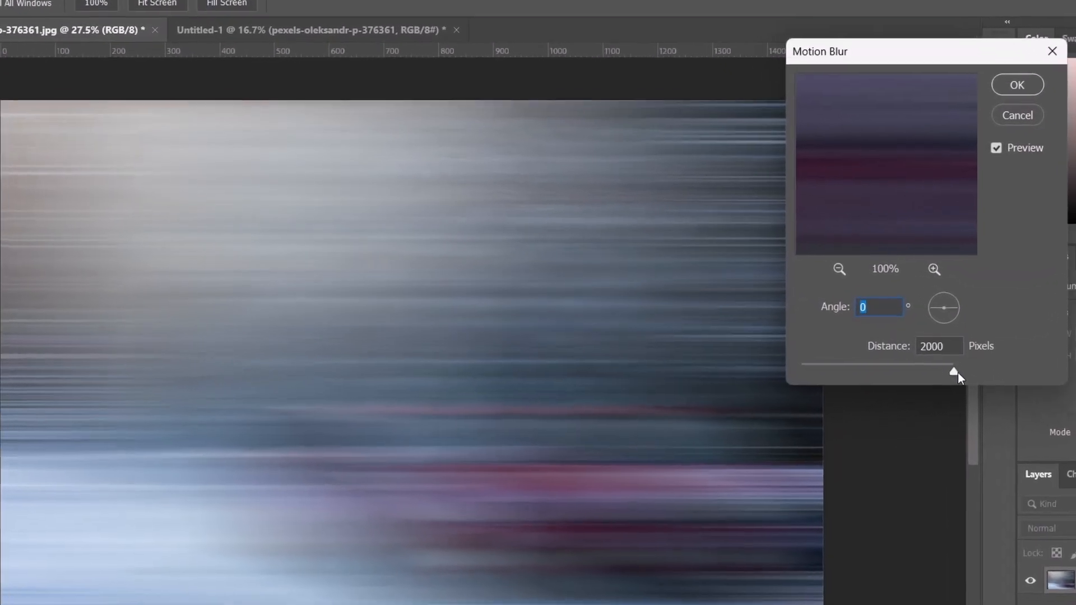
left_click_drag(938, 353, 797, 383)
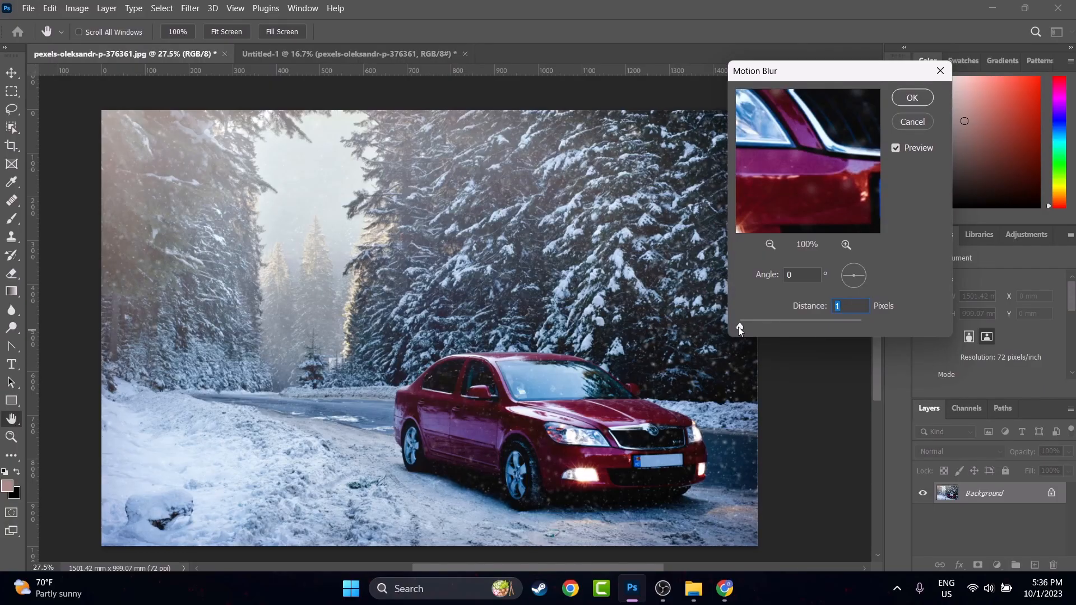
left_click_drag(738, 329, 775, 331)
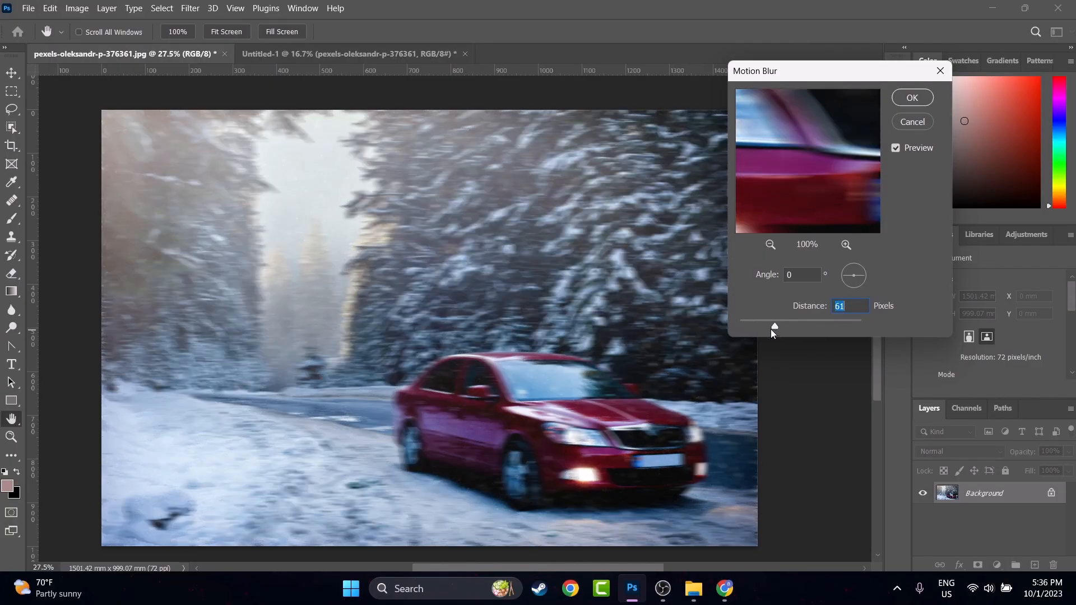
left_click(913, 99)
key("v")
Step: In the Untitled-1 document, select the red car with the Object Selection Tool
left_click(298, 55)
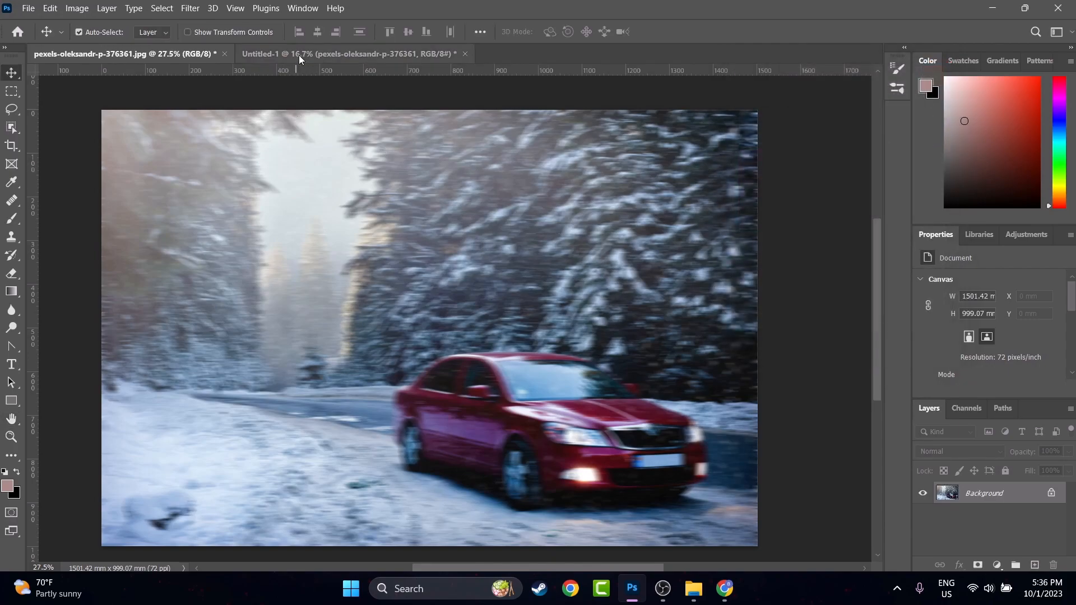
scroll(504, 434, "up", 4)
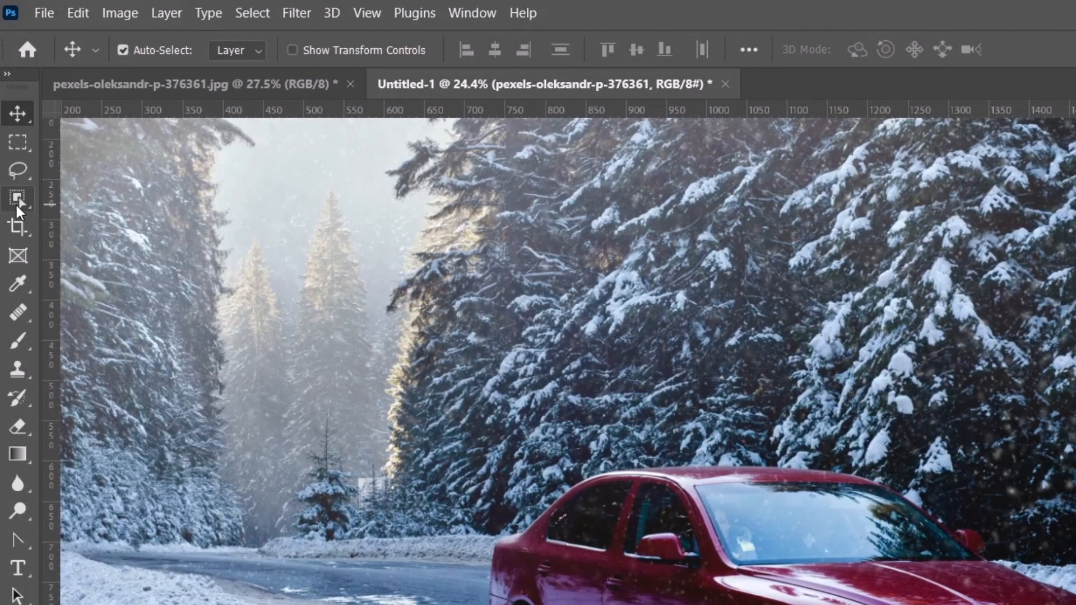
left_click(15, 203)
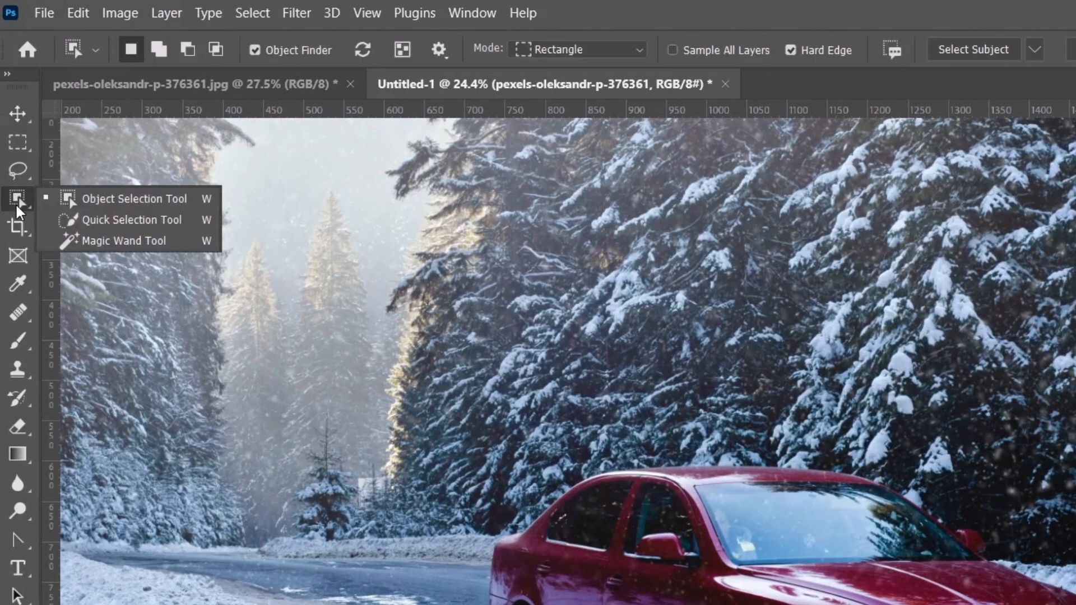
left_click(110, 202)
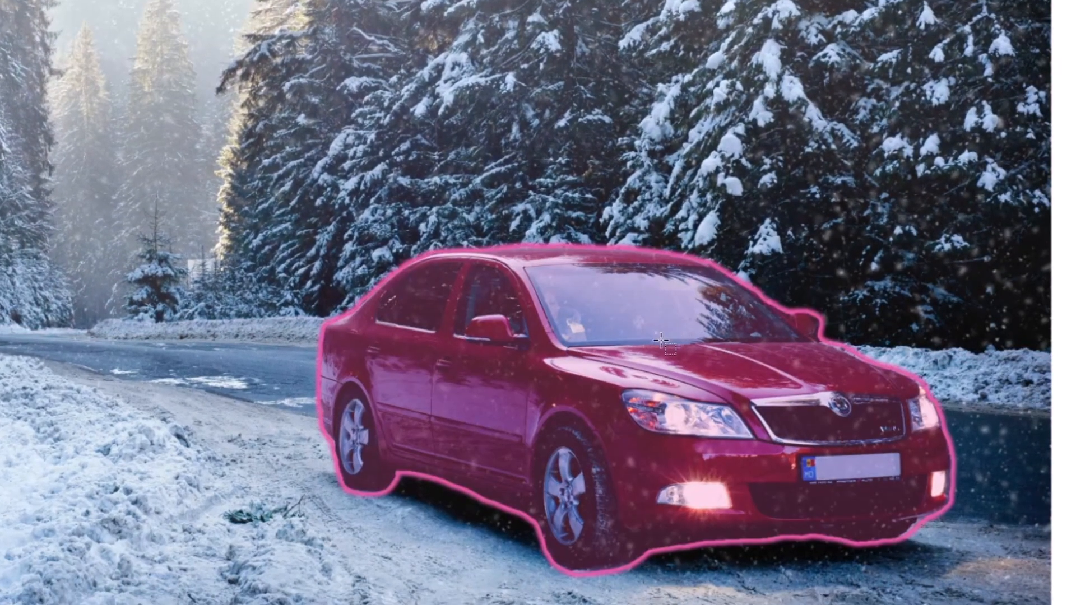
left_click(617, 487)
Step: Subtract the dark shadow area between the two side wheels from the car selection with the Quick Selection Tool
scroll(608, 504, "up", 5)
scroll(670, 463, "up", 3)
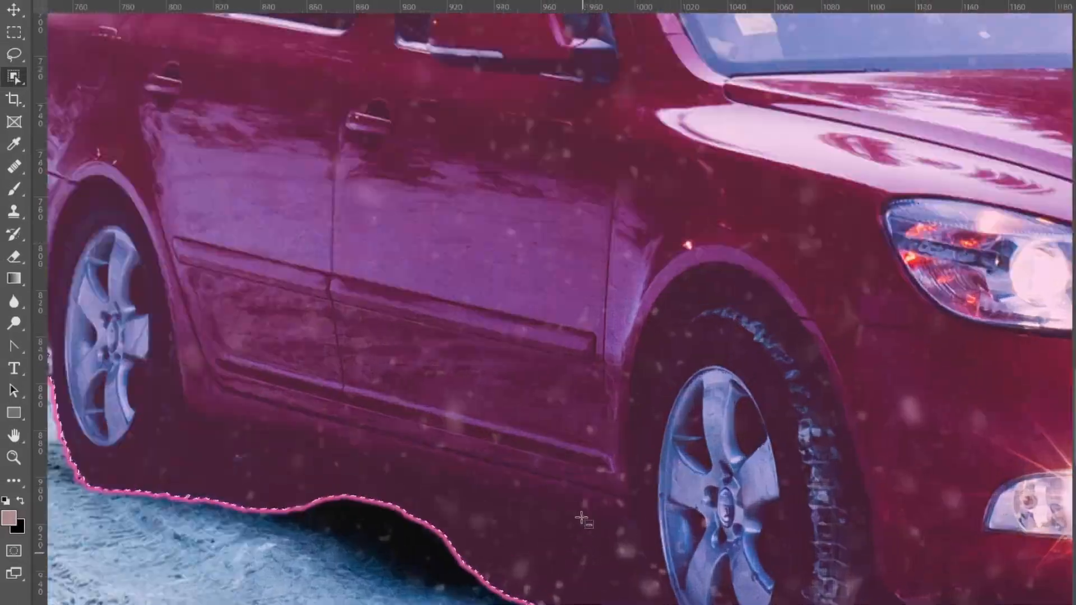
left_click_drag(583, 283, 643, 182)
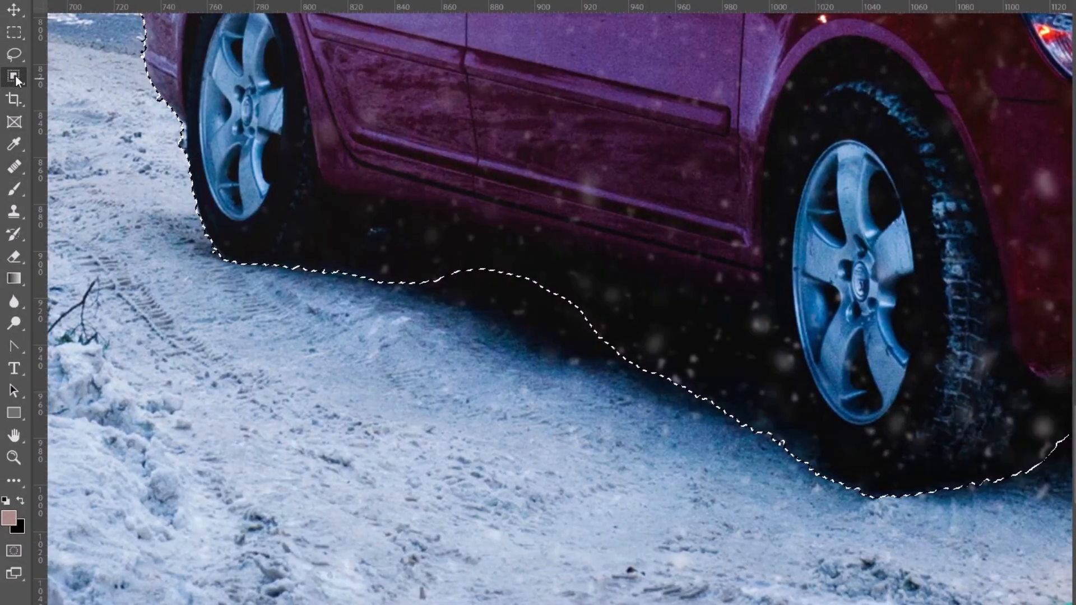
right_click(15, 76)
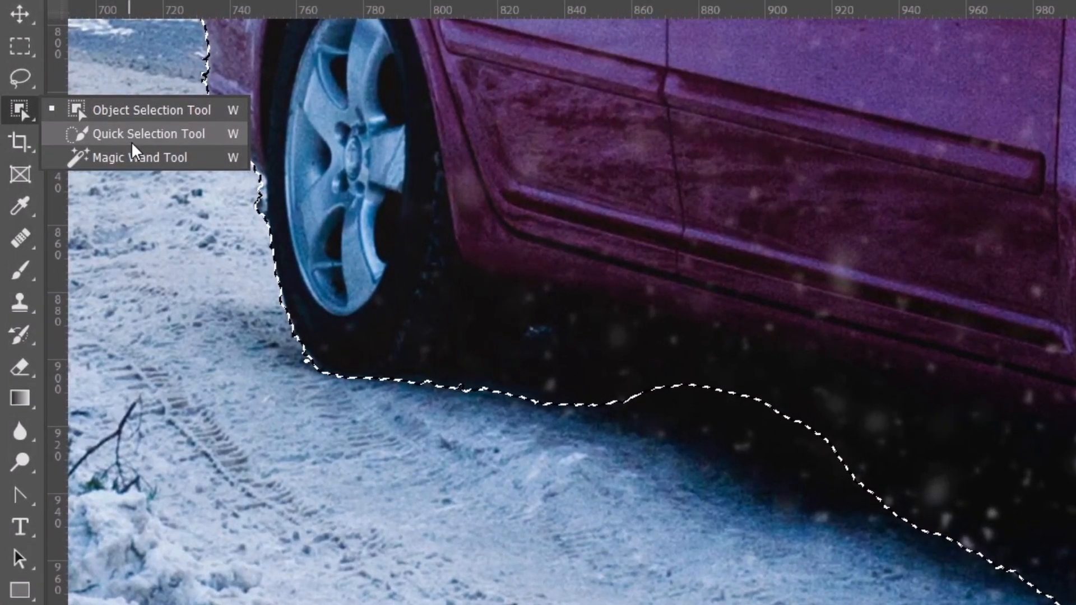
left_click(112, 117)
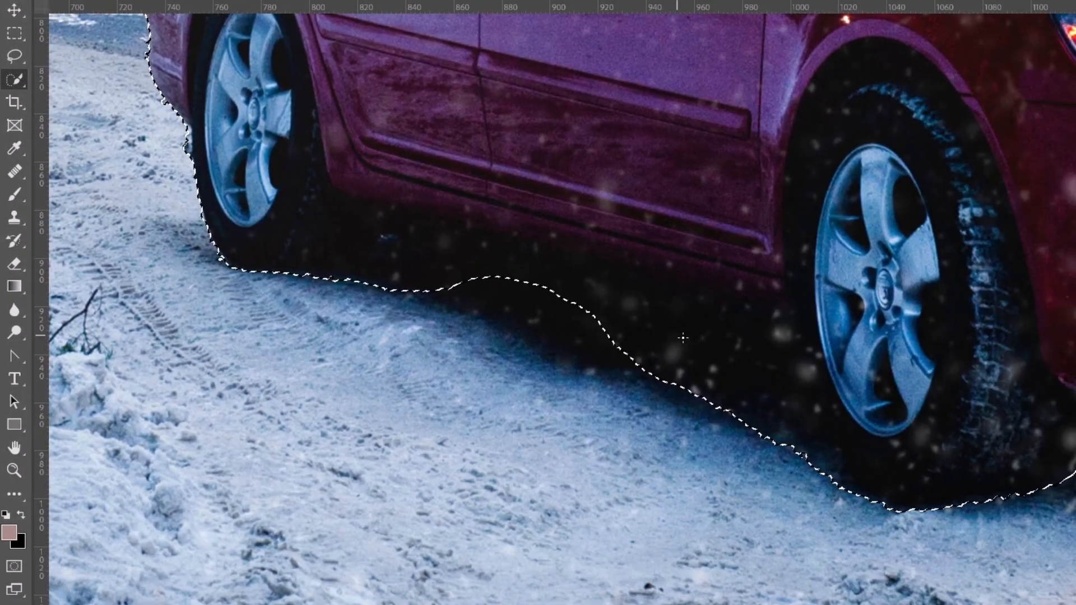
mouse_move(624, 356)
left_mouse_down()
mouse_move(647, 330)
mouse_move(533, 308)
mouse_move(710, 393)
left_mouse_up()
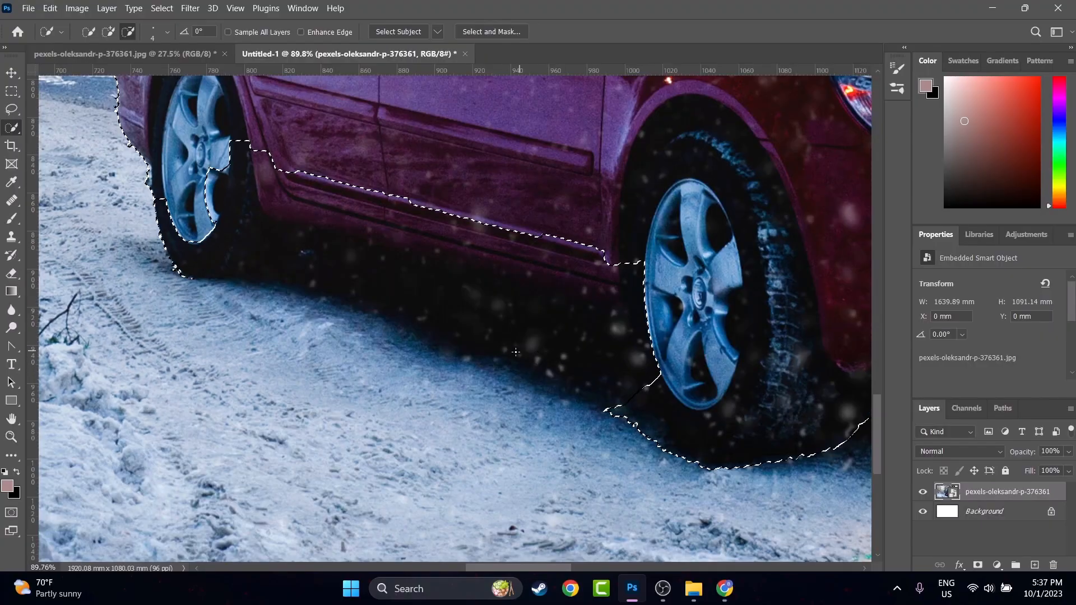
Step: Add the lower door panels and sill between the wheels back into the car selection
key("alt")
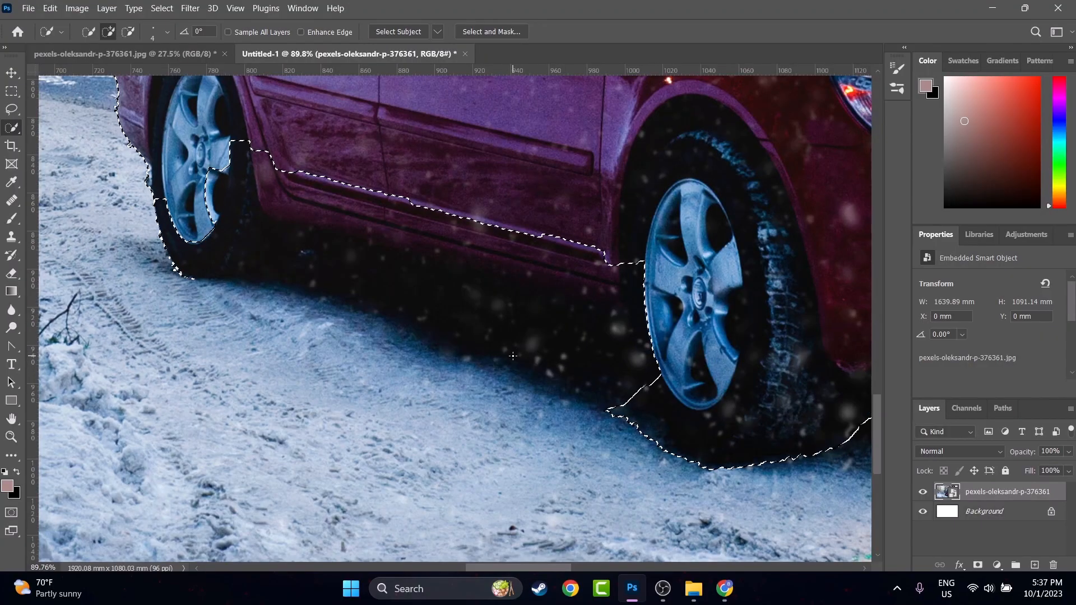
mouse_move(440, 235)
left_mouse_down()
mouse_move(370, 220)
mouse_move(315, 178)
mouse_move(621, 259)
mouse_move(589, 268)
mouse_move(476, 246)
mouse_move(542, 244)
mouse_move(512, 249)
left_mouse_up()
left_click_drag(429, 229, 386, 222)
key("alt")
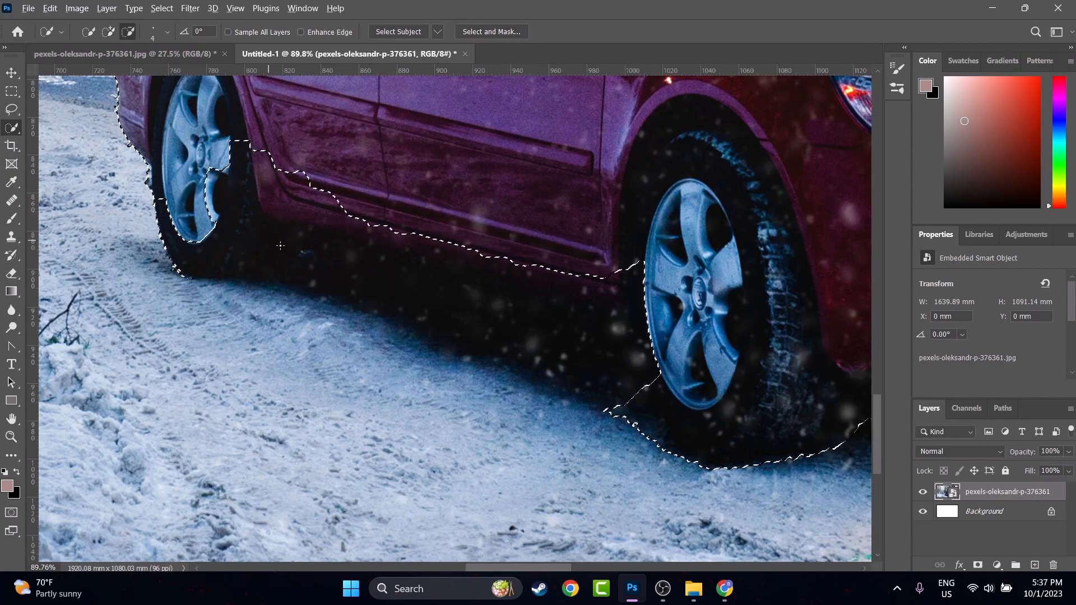
Step: Refine the selection edge around the bottom of the front tyre, subtracting the shadow and snow beside it
key("alt")
mouse_move(645, 400)
left_mouse_down()
mouse_move(644, 428)
mouse_move(673, 452)
left_mouse_up()
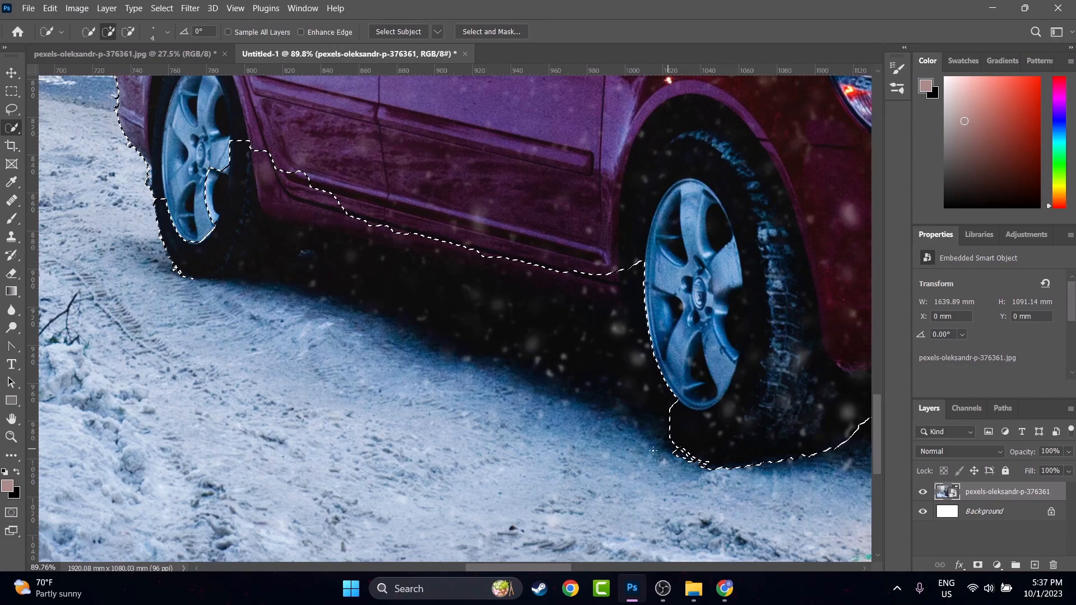
key("alt")
left_click_drag(710, 483, 723, 475)
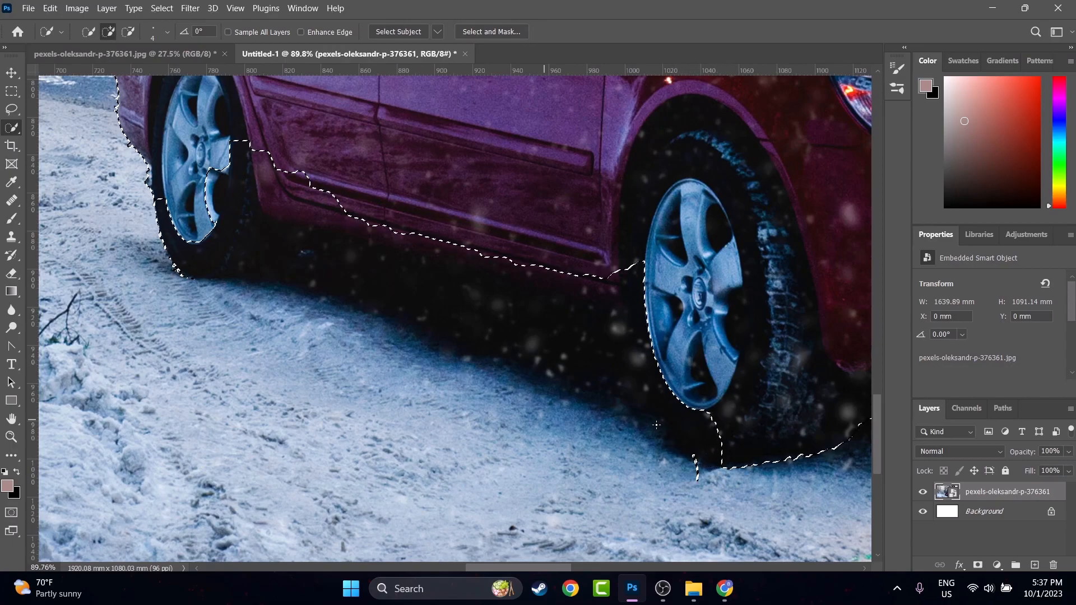
left_click_drag(695, 460, 707, 497)
Step: Refine the selection around the rear wheel so that it follows the outer edge of the tyre
mouse_move(140, 229)
left_mouse_down()
mouse_move(199, 278)
mouse_move(353, 347)
left_mouse_up()
scroll(353, 347, "up", 10)
left_click_drag(408, 305, 456, 410)
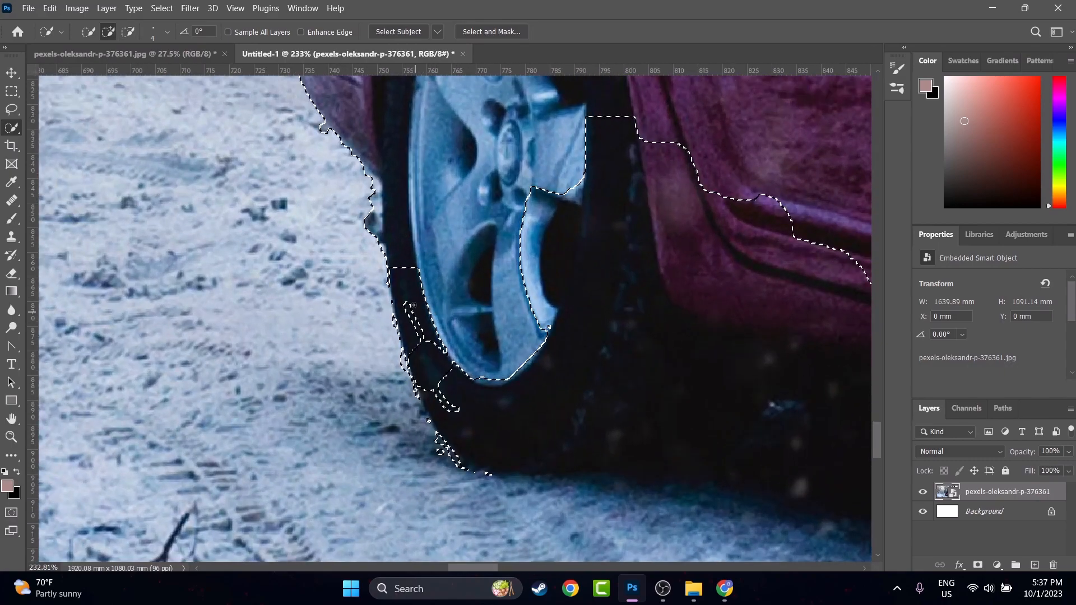
left_click_drag(390, 298, 380, 250)
mouse_move(372, 181)
left_mouse_down()
mouse_move(382, 202)
mouse_move(372, 239)
mouse_move(368, 226)
mouse_move(385, 210)
mouse_move(369, 194)
mouse_move(372, 239)
mouse_move(366, 199)
mouse_move(379, 235)
mouse_move(379, 207)
mouse_move(400, 249)
left_mouse_up()
mouse_move(449, 399)
left_mouse_down()
mouse_move(583, 434)
mouse_move(645, 476)
mouse_move(276, 368)
mouse_move(265, 286)
left_mouse_up()
mouse_move(487, 342)
left_mouse_down()
mouse_move(605, 320)
mouse_move(429, 270)
mouse_move(385, 227)
mouse_move(308, 298)
mouse_move(558, 401)
left_mouse_up()
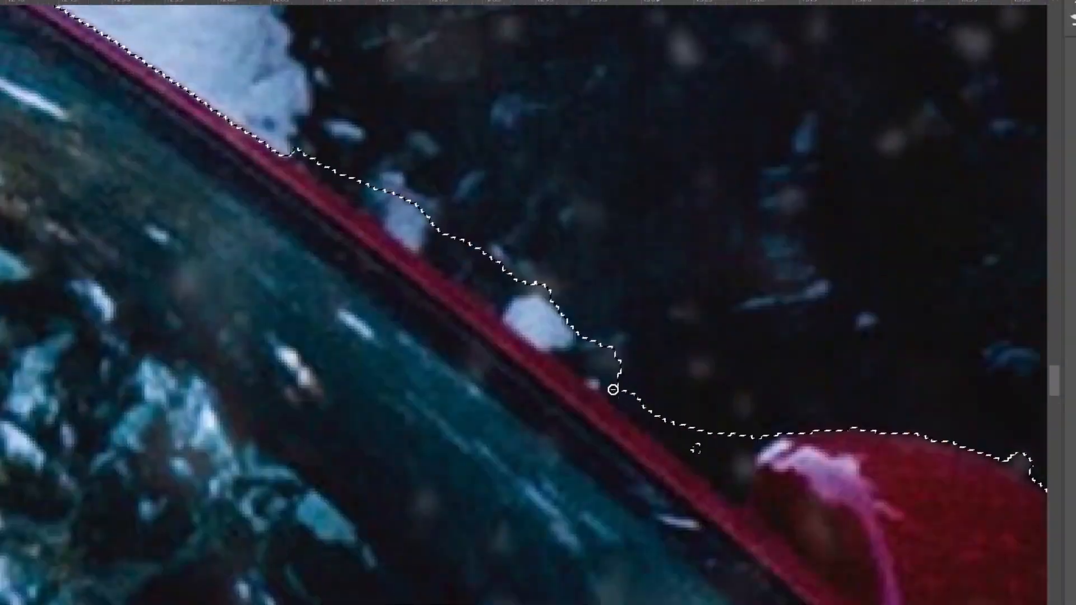
Step: Subtract the background along the windshield pillar and beside the far side mirror from the car selection
mouse_move(612, 389)
left_mouse_down()
mouse_move(460, 269)
mouse_move(290, 194)
left_mouse_up()
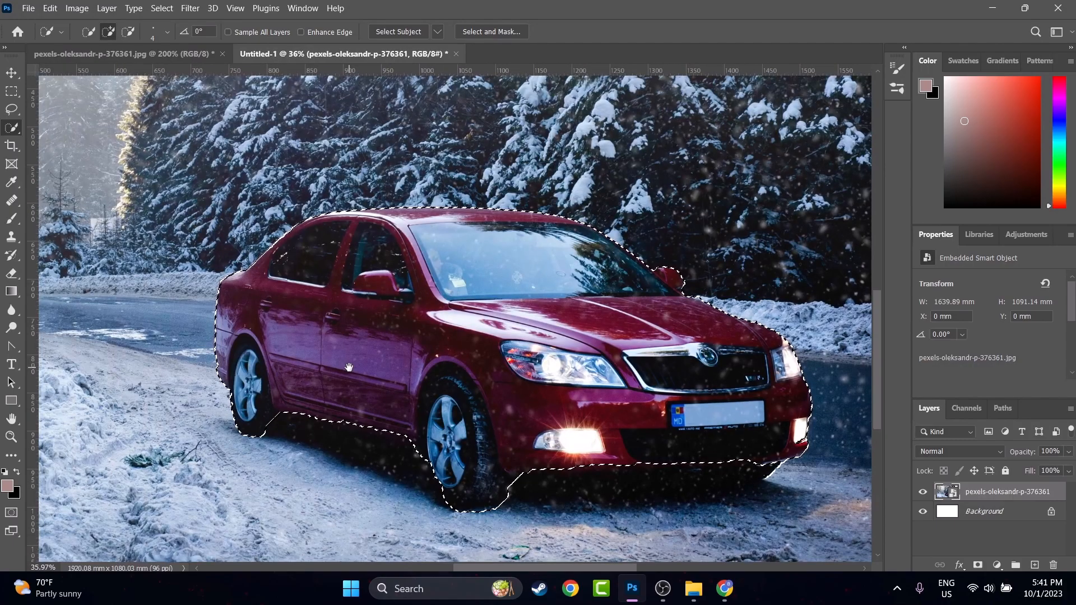
scroll(647, 261, "up", 12)
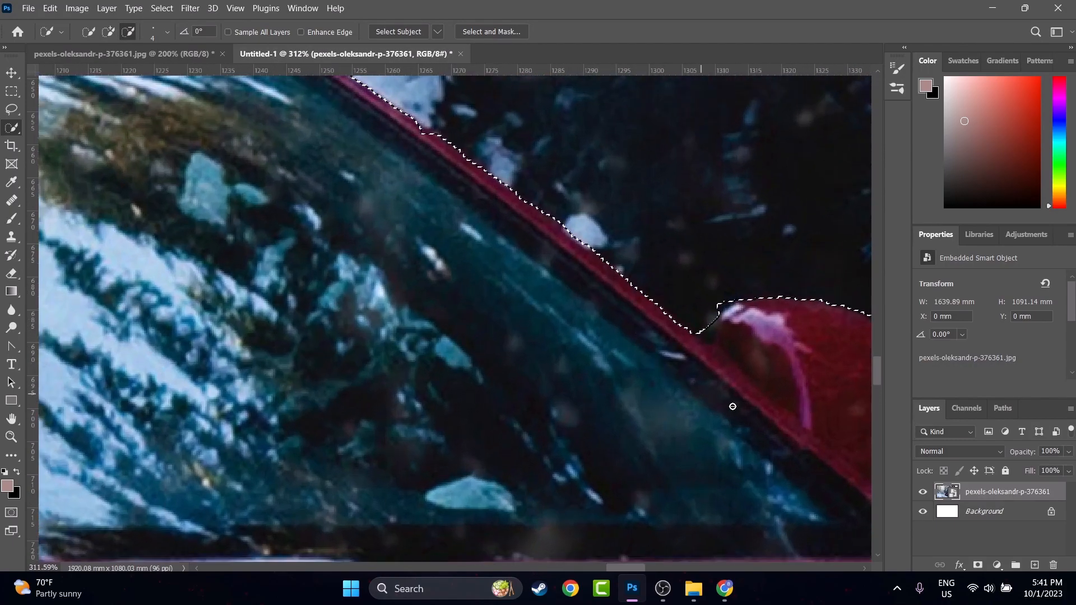
left_click_drag(789, 425, 329, 173)
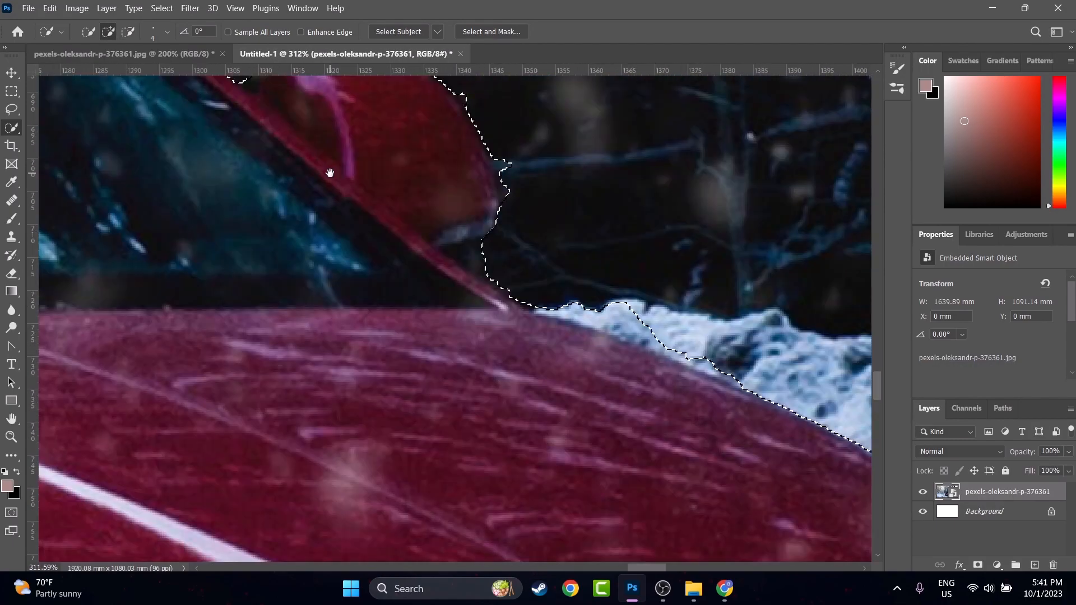
scroll(595, 215, "up", 5)
left_click_drag(402, 296, 397, 280)
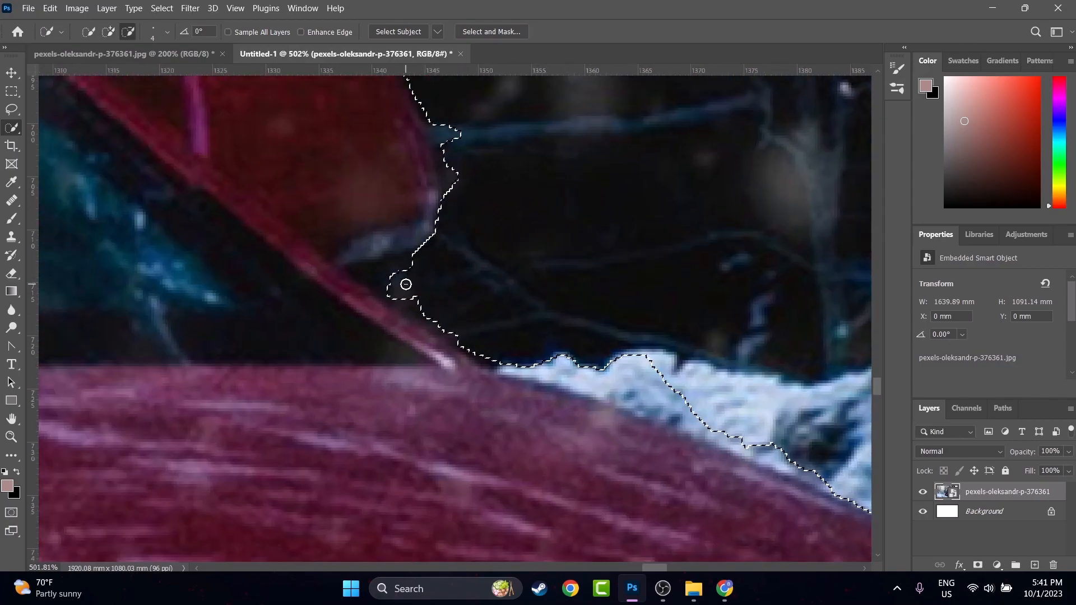
mouse_move(464, 332)
left_mouse_down()
mouse_move(403, 296)
mouse_move(449, 194)
mouse_move(455, 120)
mouse_move(440, 159)
left_mouse_up()
Step: Copy the selected sharp car and paste it into the blurred photo document pexels-oleksandr-p-376361.jpg
scroll(437, 275, "down", 5)
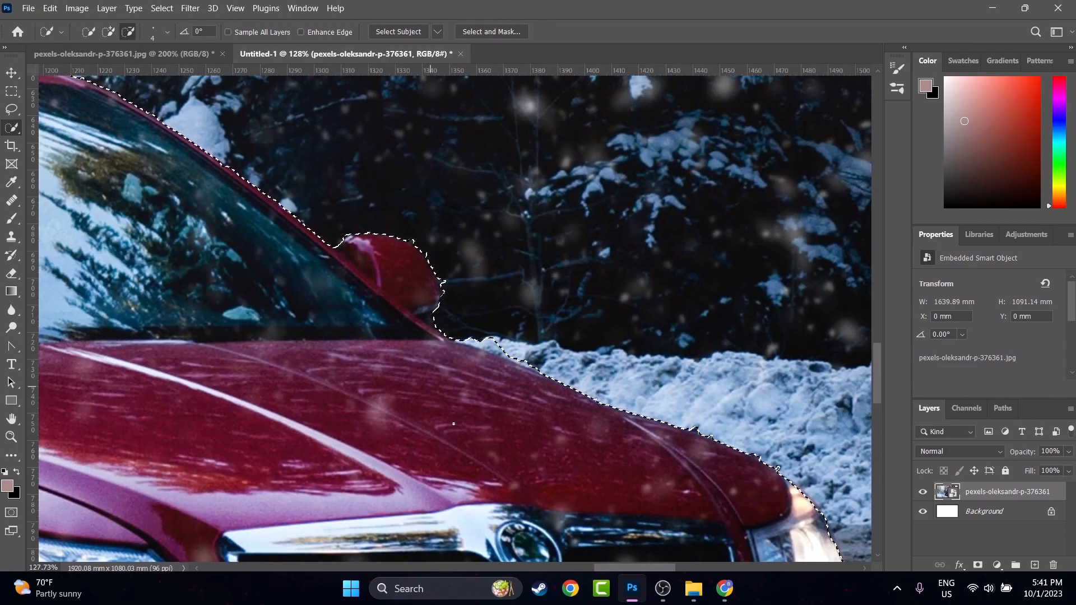
scroll(557, 490, "down", 2)
scroll(213, 289, "down", 3)
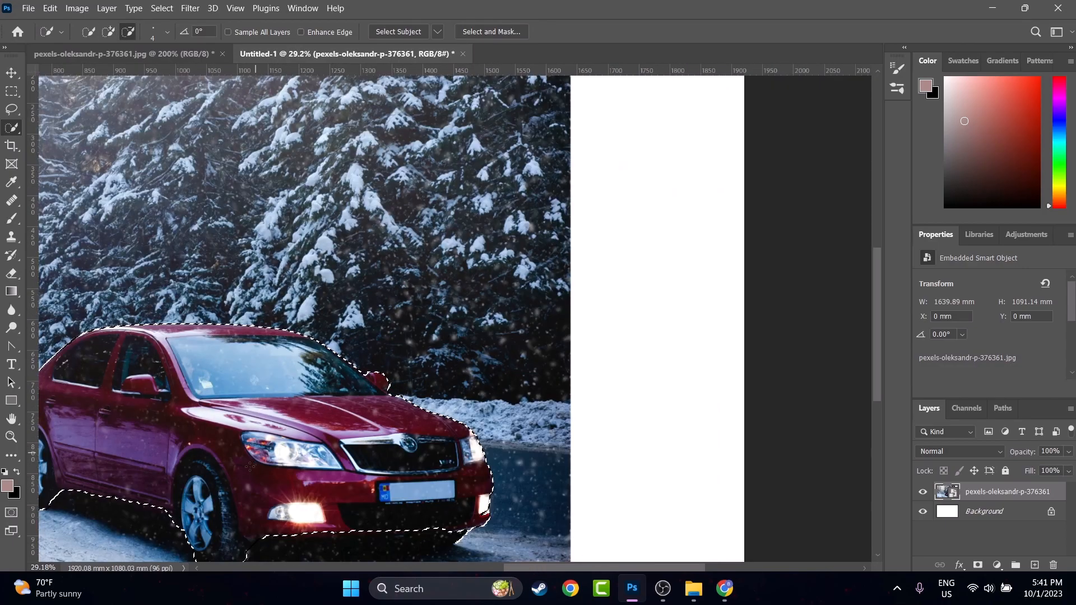
left_click_drag(242, 288, 464, 191)
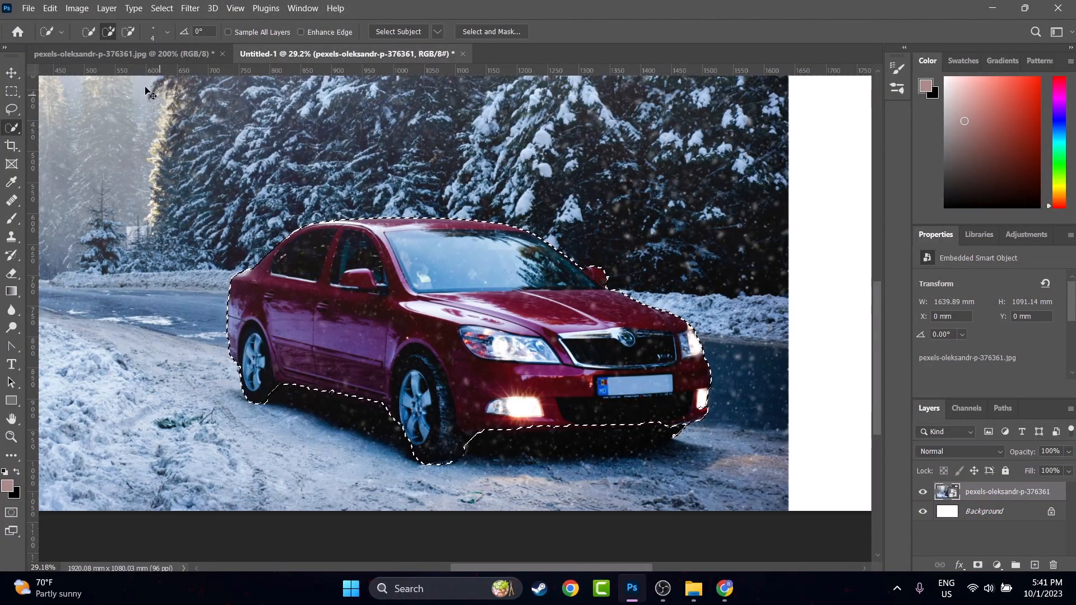
left_click(139, 56)
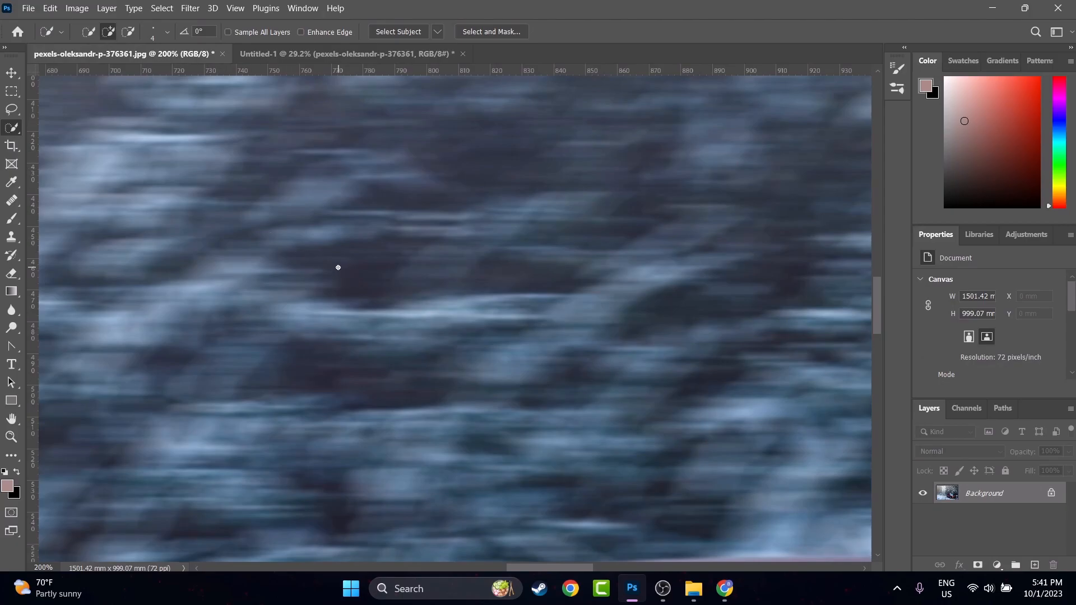
scroll(338, 267, "down", 10)
scroll(365, 417, "left", 1)
scroll(371, 358, "down", 2)
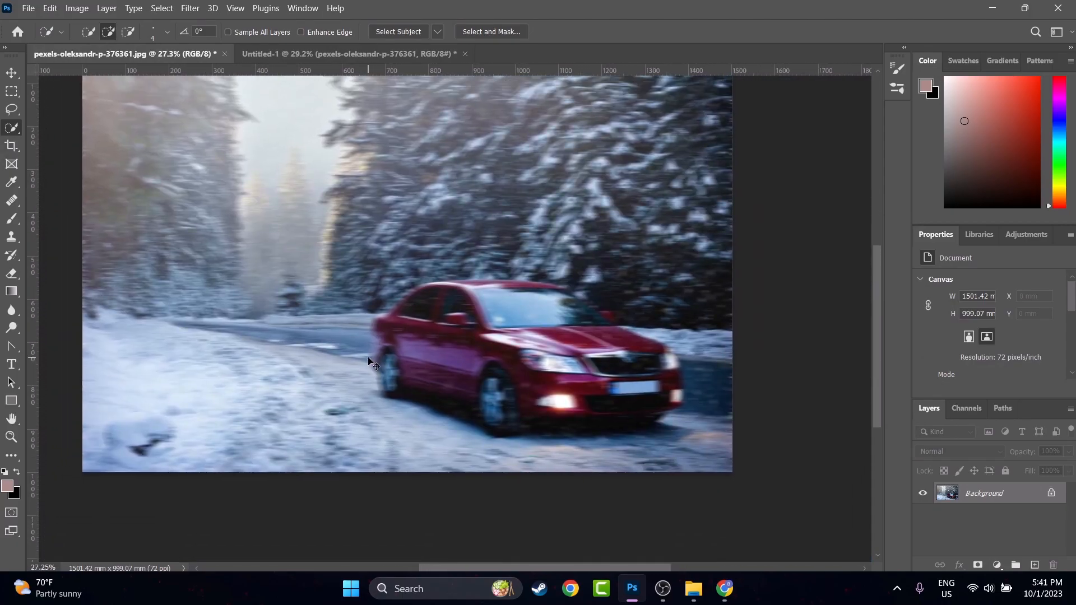
key("ctrl+v")
Step: Move the pasted car over the blurred car and scale it down proportionally to about 80%
left_click(12, 73)
left_click_drag(405, 267, 516, 337)
key("ctrl+t")
left_click_drag(748, 227, 656, 274)
left_click_drag(572, 340, 602, 320)
Step: Scale the pasted car down to about 76% and reposition it against the front of the blurred car
scroll(730, 367, "up", 3)
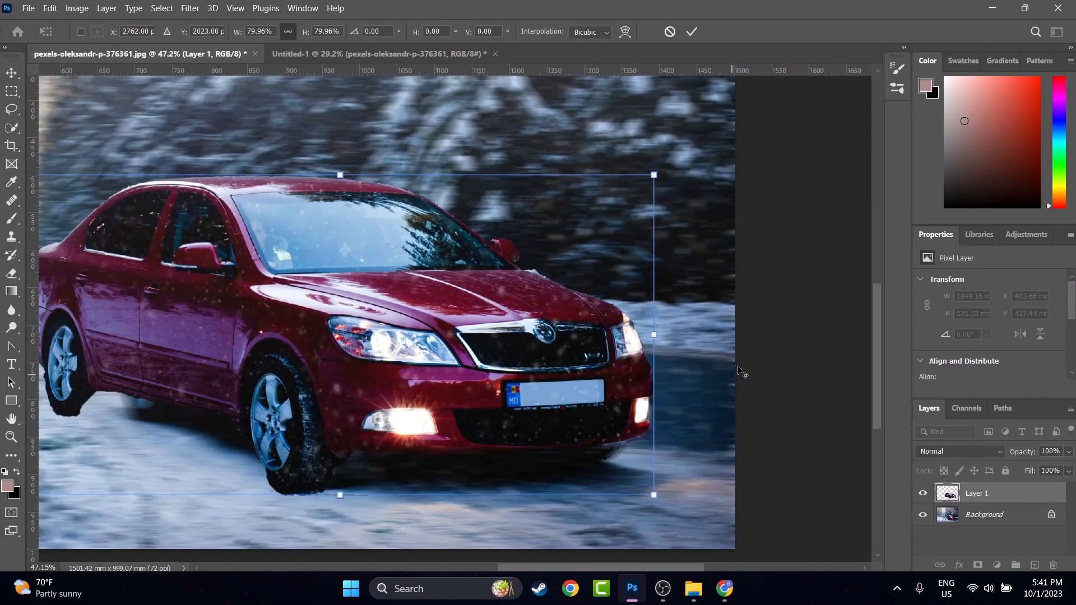
scroll(650, 353, "up", 4)
left_click_drag(542, 342, 525, 363)
left_click_drag(485, 252, 523, 283)
left_click_drag(675, 131, 630, 155)
left_click_drag(500, 278, 525, 246)
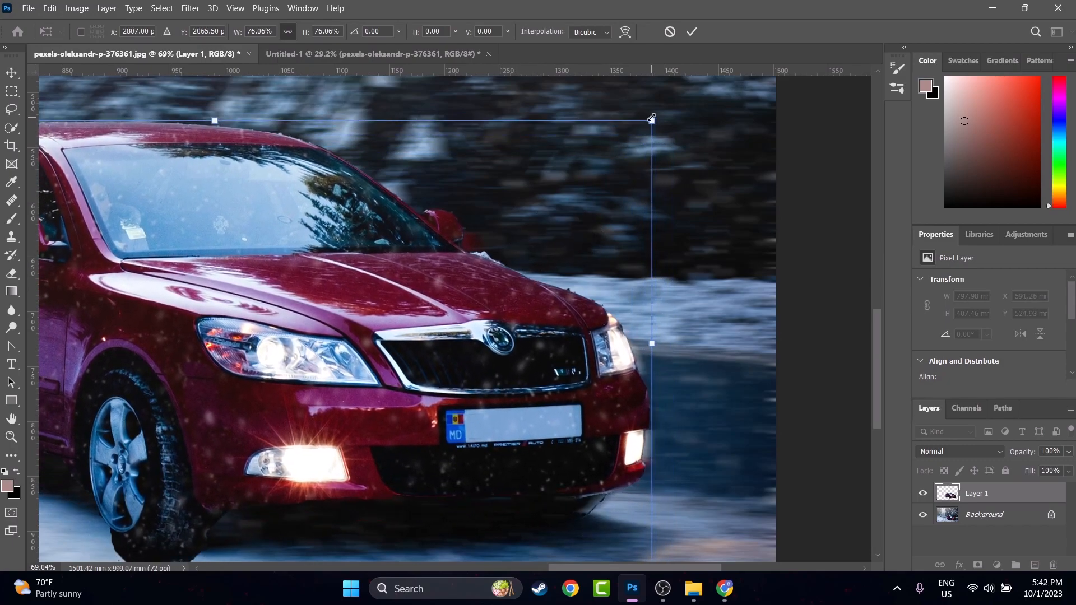
Step: Scale the pasted car down to about 68.7%, fit it over the blurred car from front to rear, and apply the transform
left_click_drag(652, 118, 621, 135)
left_click_drag(534, 307, 567, 303)
left_click_drag(242, 324, 647, 328)
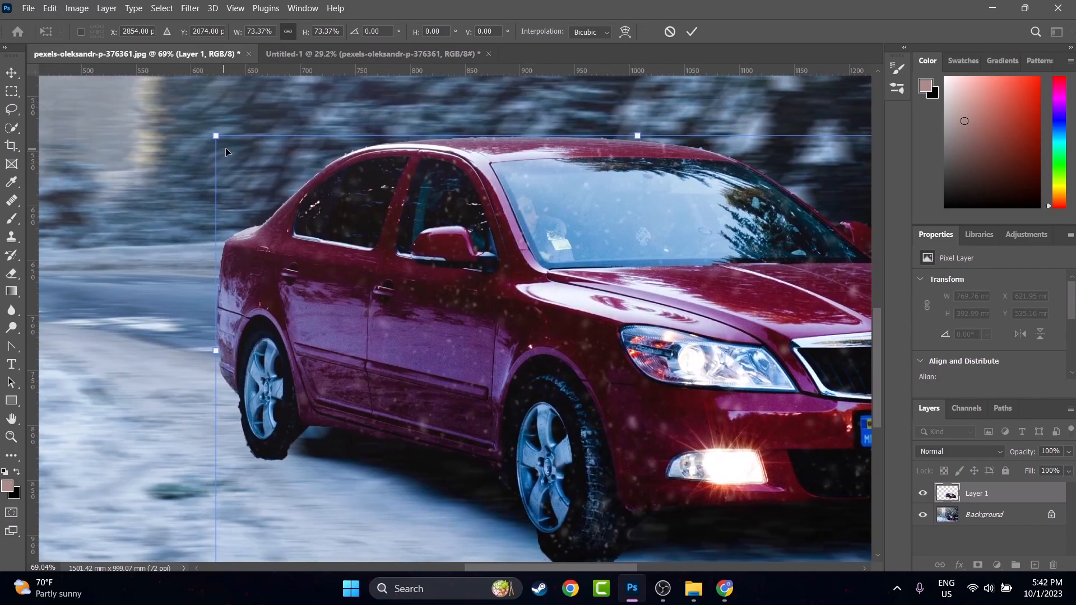
left_click_drag(218, 137, 276, 159)
scroll(190, 284, "down", 6)
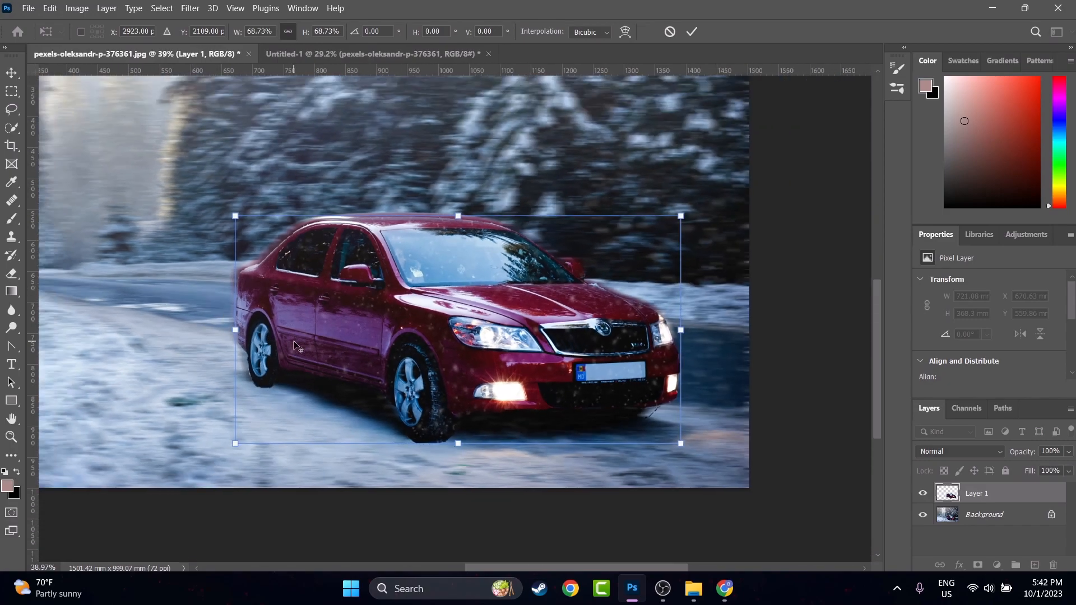
key("alt+space")
key("Escape")
key("Return")
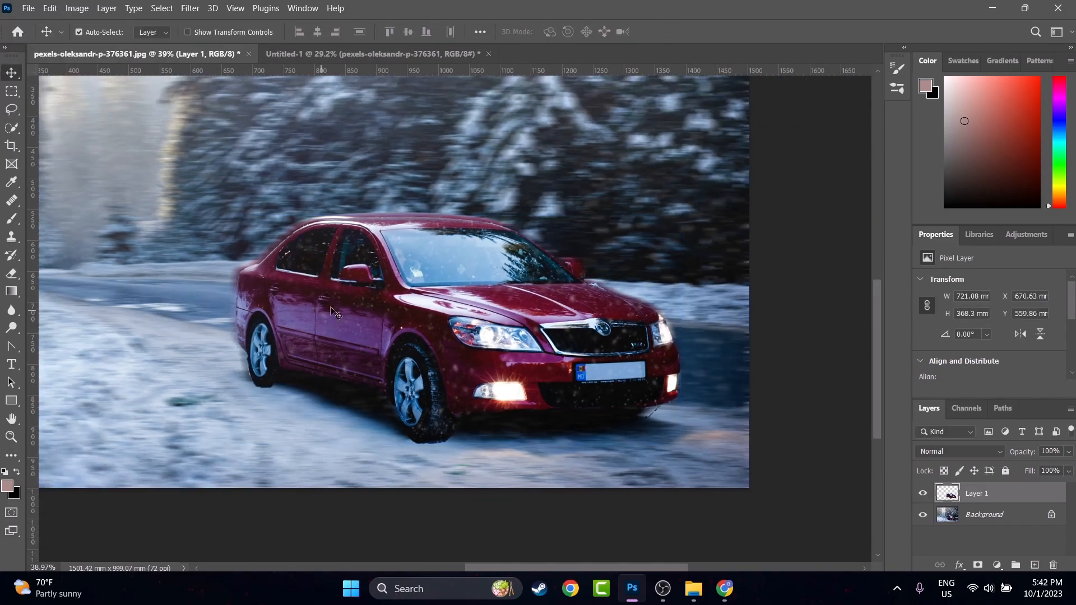
Step: Examine the finished motion-blur composite and compare it with the sharp car selection in the Untitled-1 document
scroll(231, 179, "down", 3)
scroll(216, 196, "up", 4)
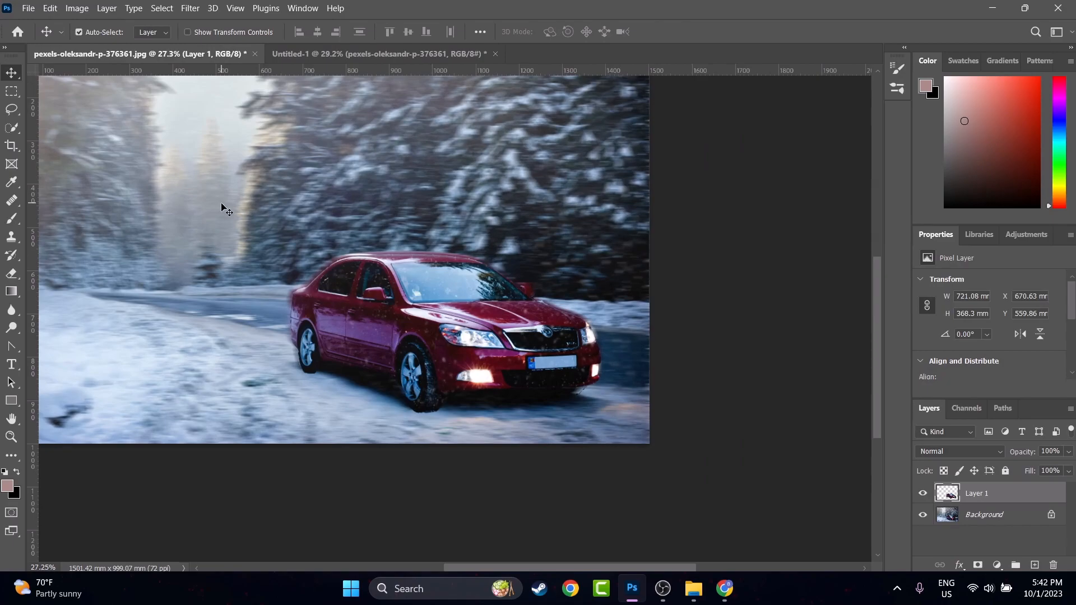
scroll(420, 345, "down", 3)
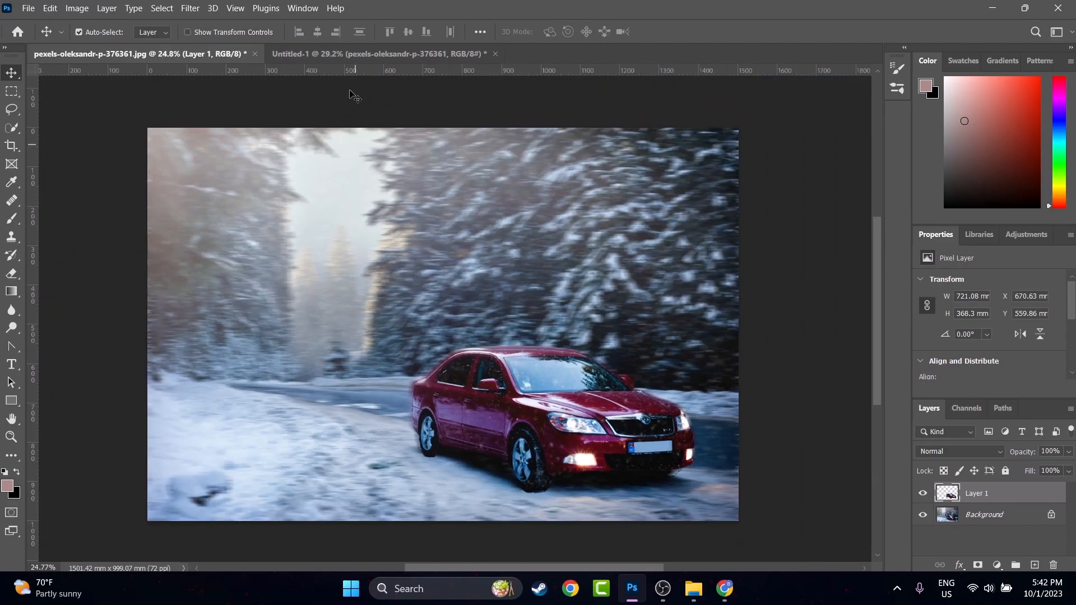
left_click(353, 54)
left_click(12, 128)
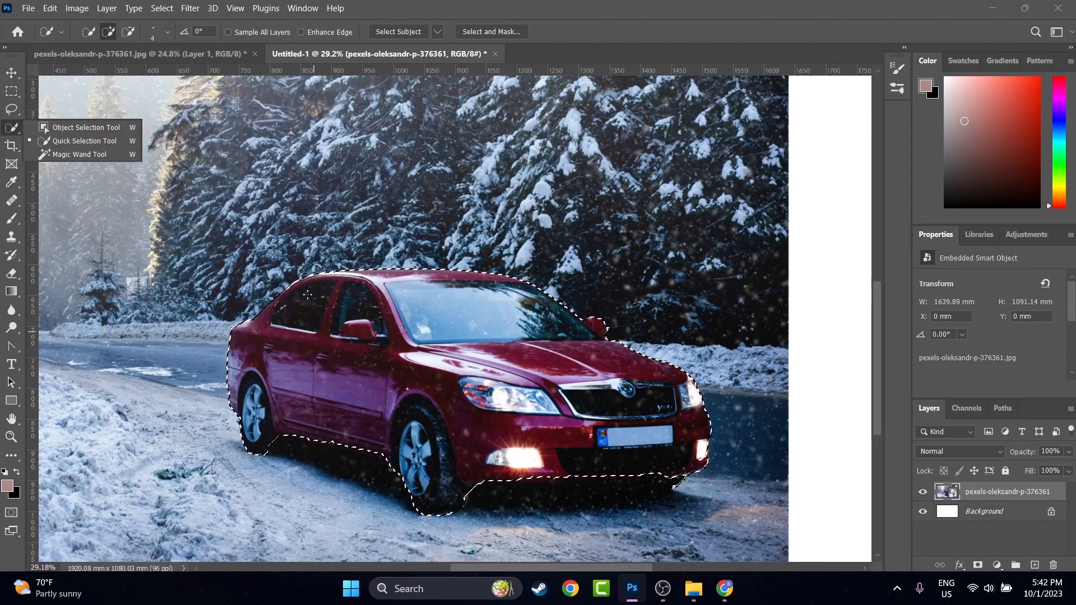
left_click(294, 280)
mouse_move(294, 283)
left_mouse_down()
mouse_move(291, 378)
mouse_move(286, 339)
mouse_move(242, 327)
left_mouse_up()
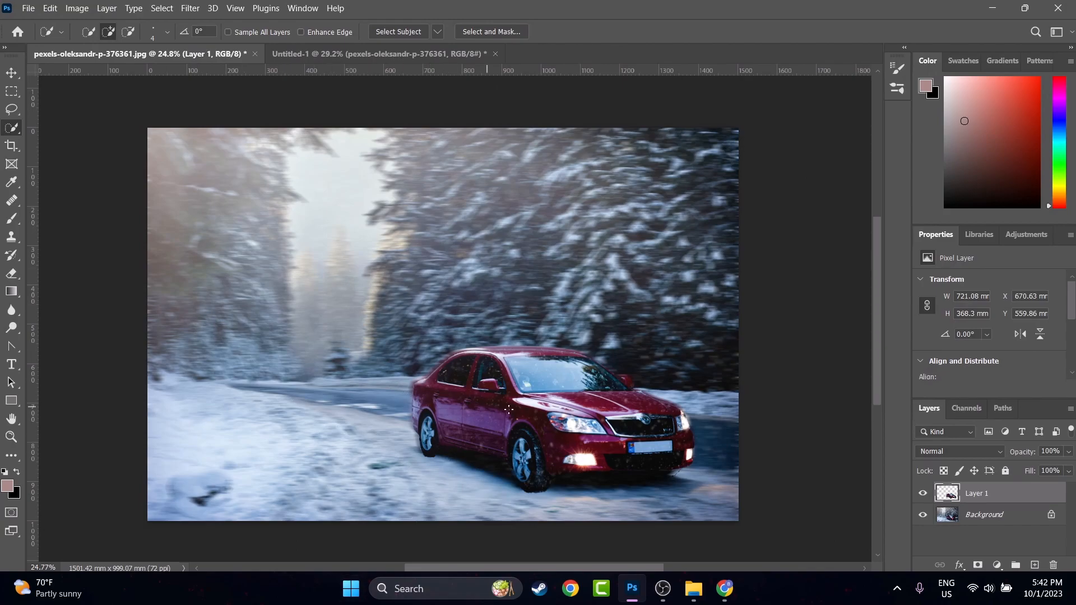
scroll(502, 408, "up", 3)
scroll(577, 414, "down", 3)
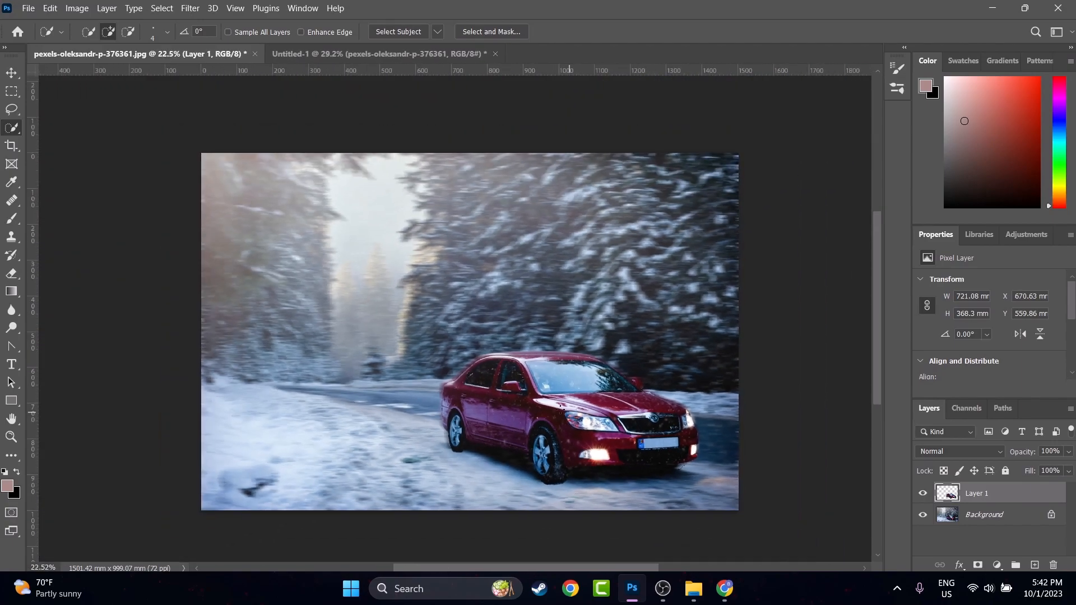